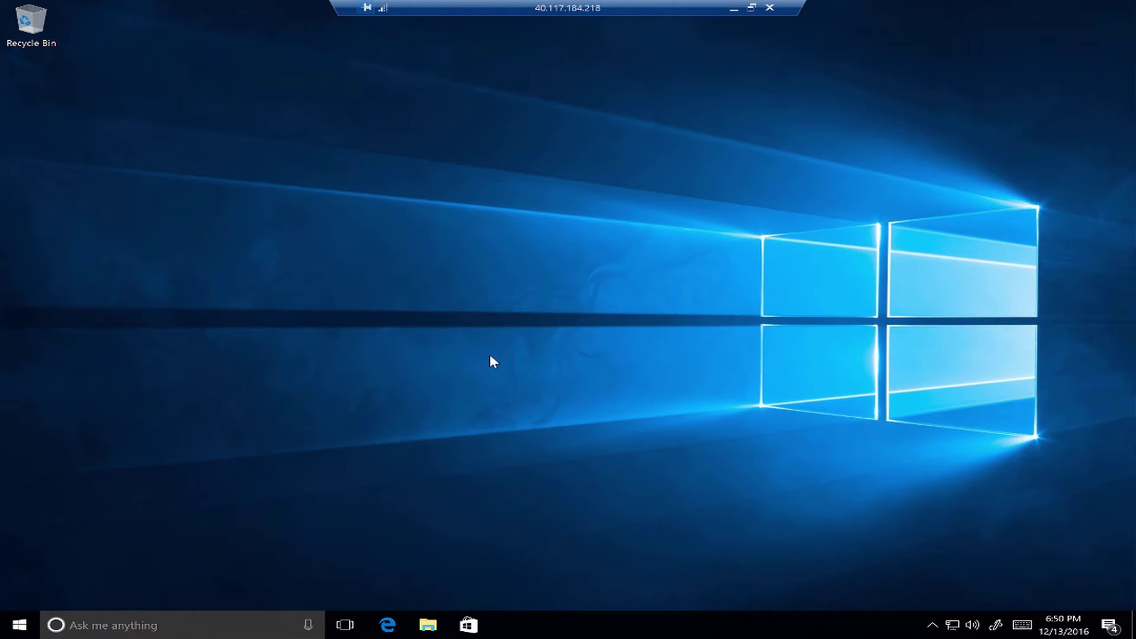
Go to Settings > Accounts > Access work or school and start a new work or school connection.
left_click(29, 627)
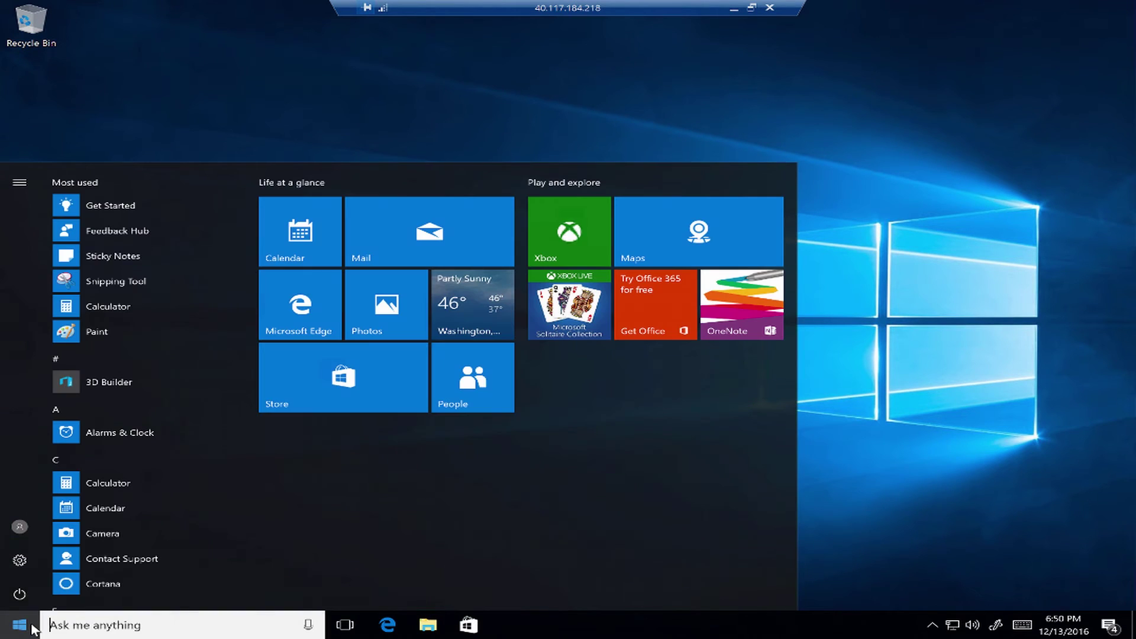
left_click(18, 562)
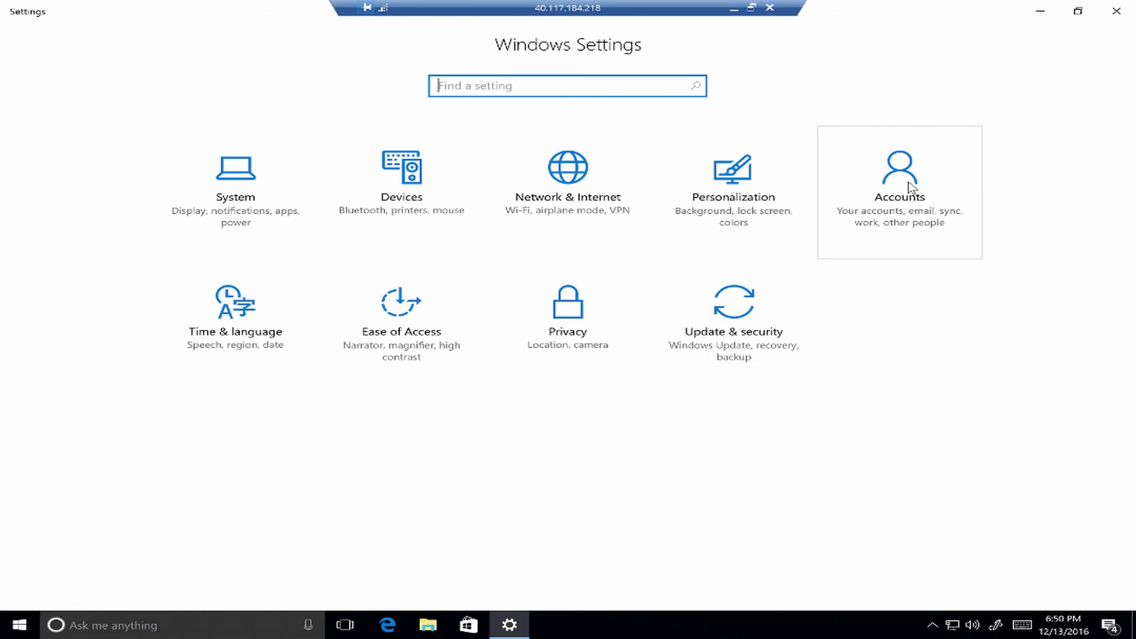
left_click(910, 185)
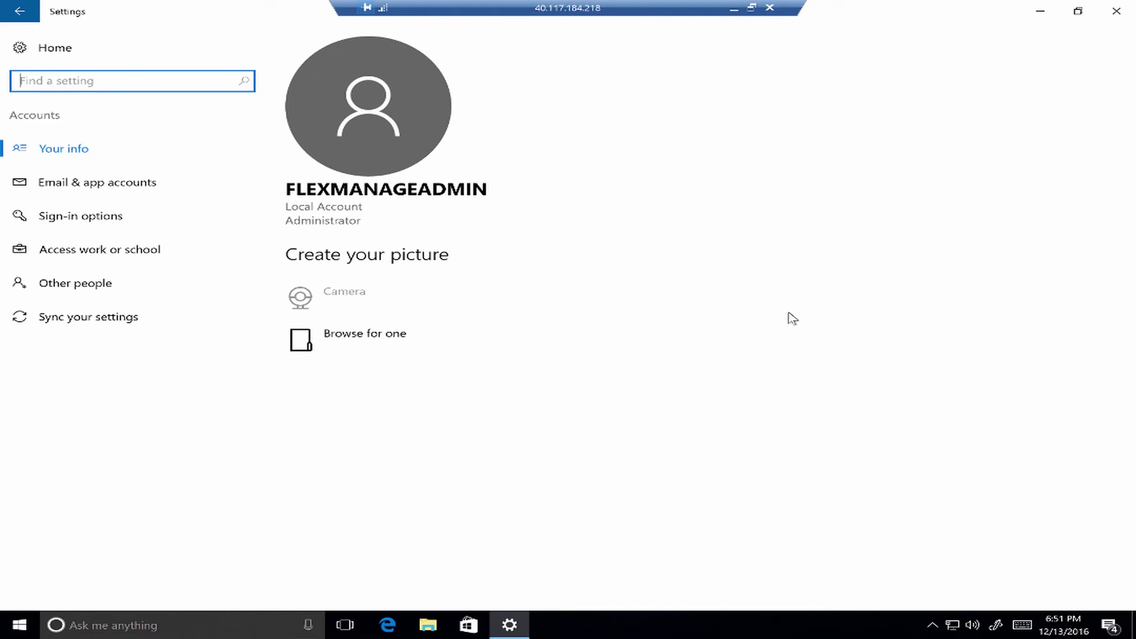
left_click(89, 250)
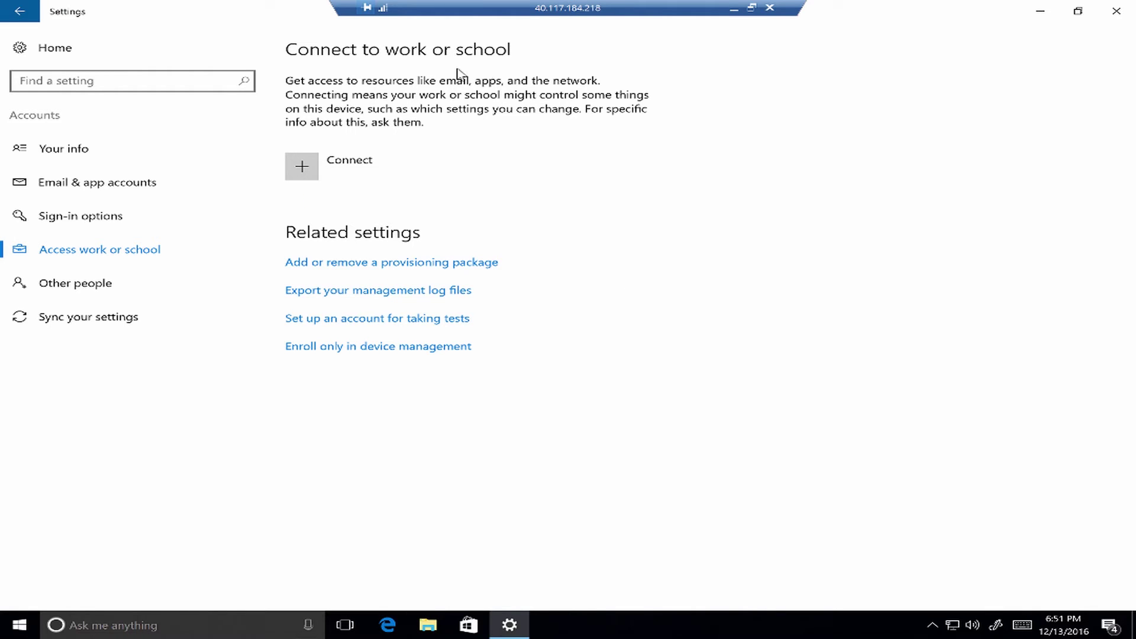
left_click(358, 164)
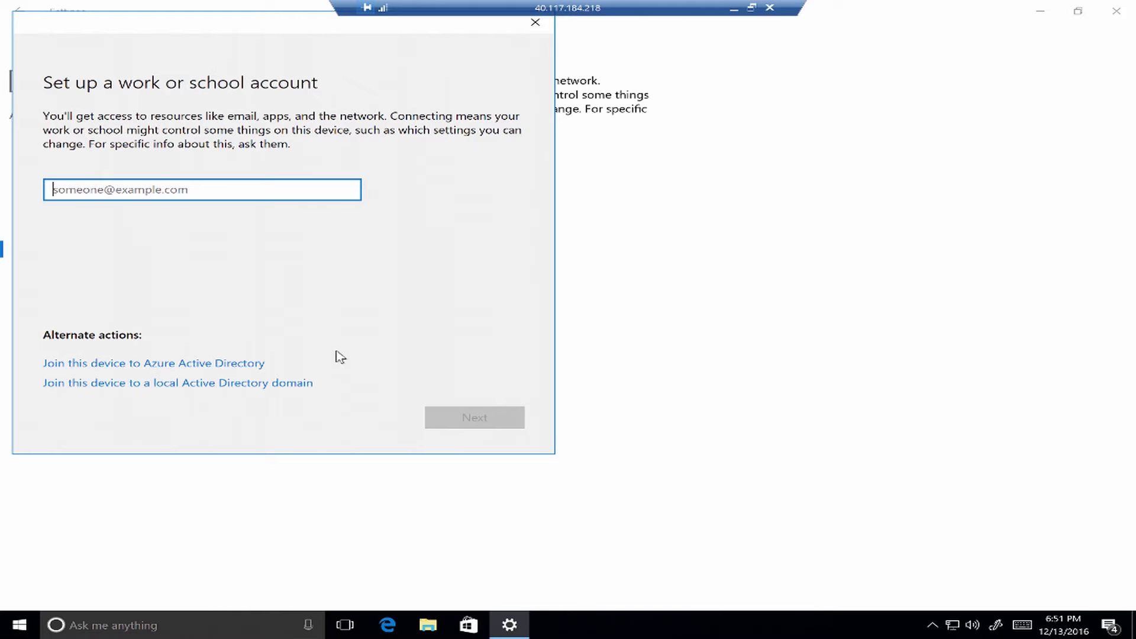
Choose to join this device to Azure Active Directory and sign in with the work account e-mail and password.
left_click(206, 364)
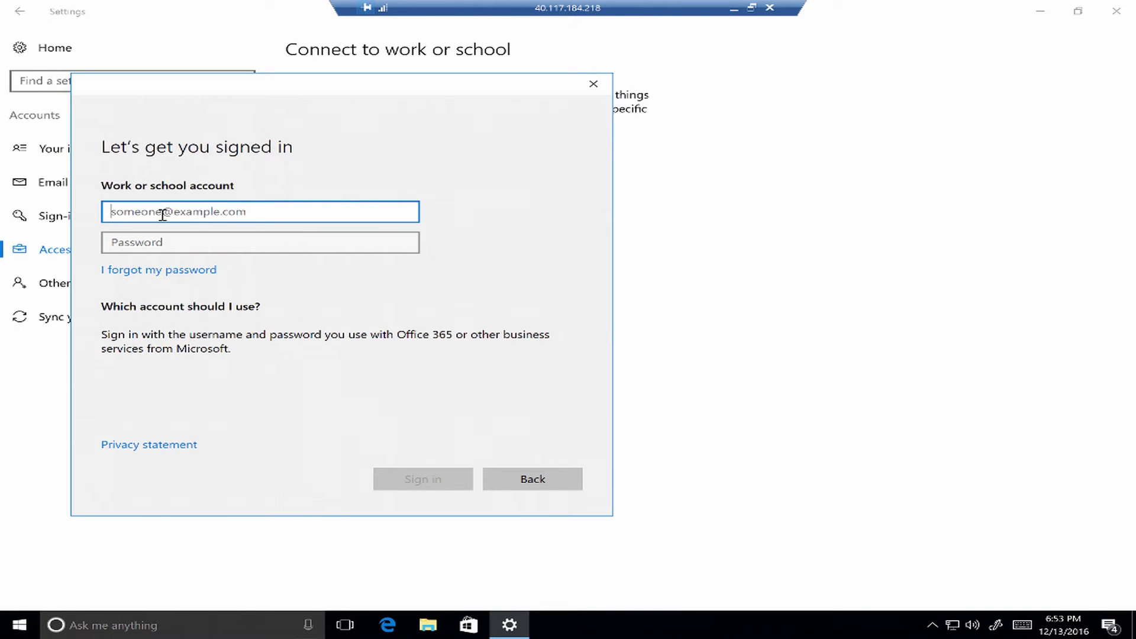
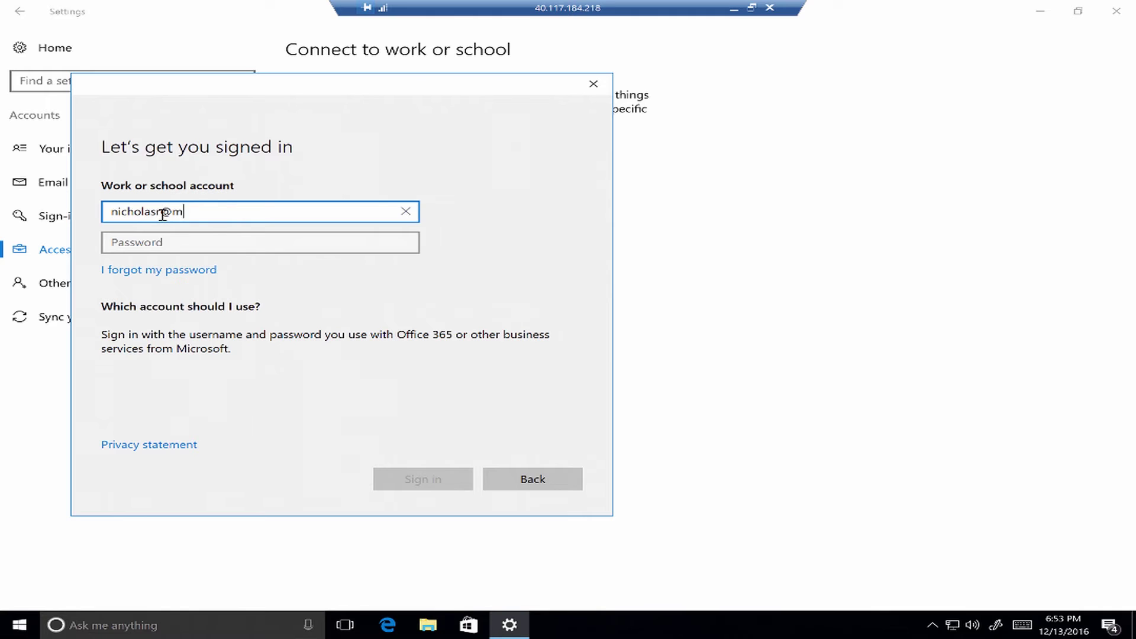
key("Tab")
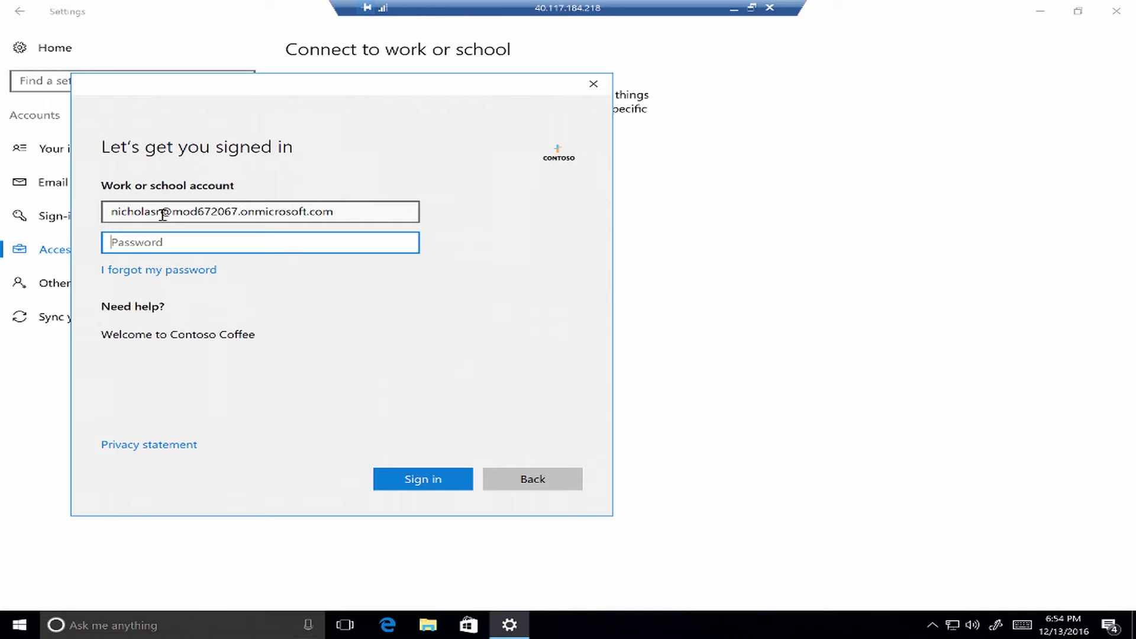
type("••••••••••")
key("Return")
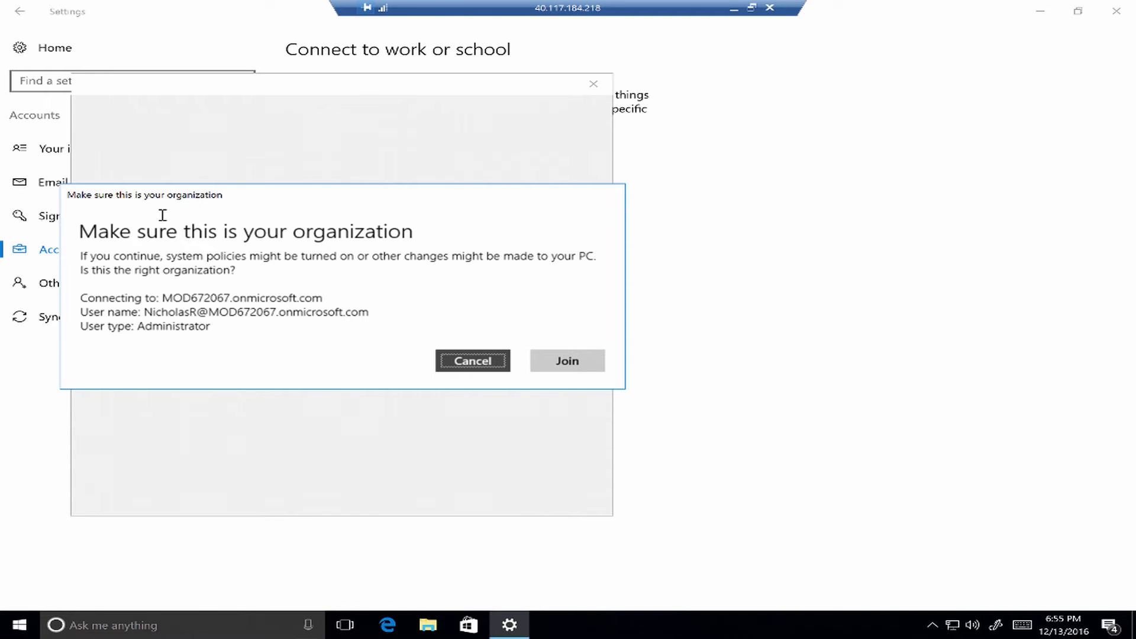
Confirm joining the Contoso organisation to complete the Azure AD join.
left_click(568, 361)
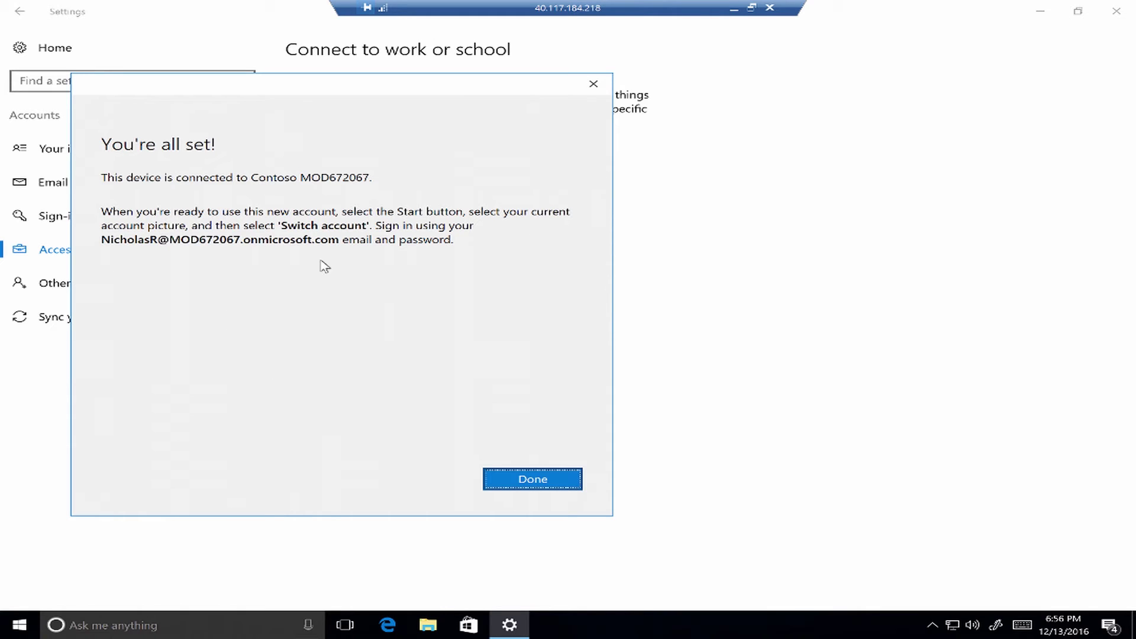
Close the 'You're all set!' confirmation with Done.
left_click(527, 483)
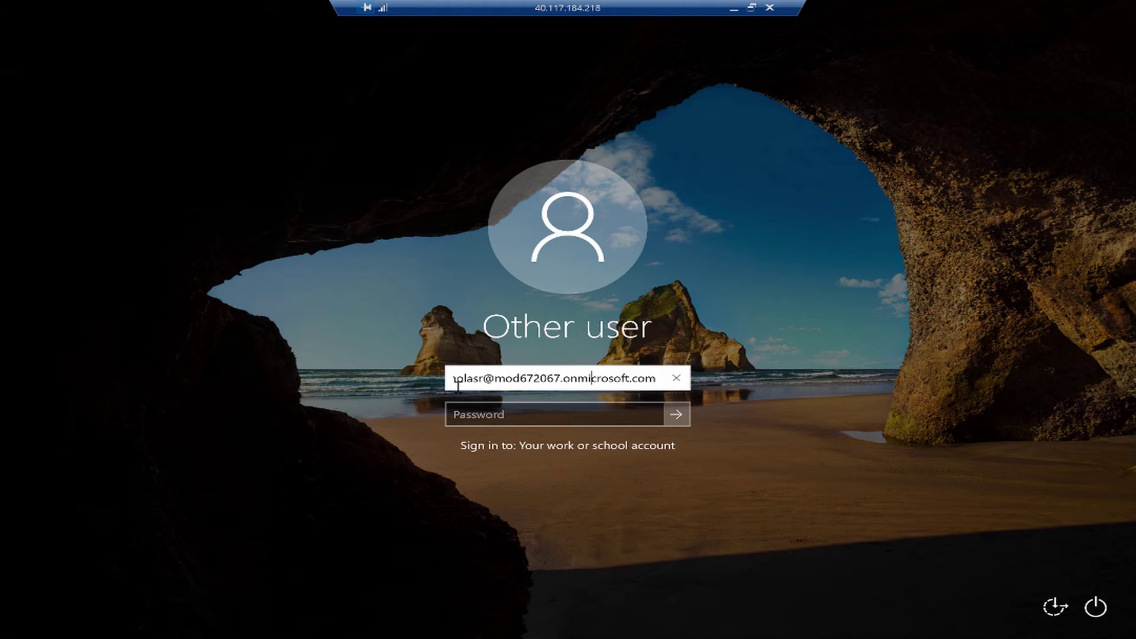
Enter the work account password on the sign-in screen and log in.
key("Tab")
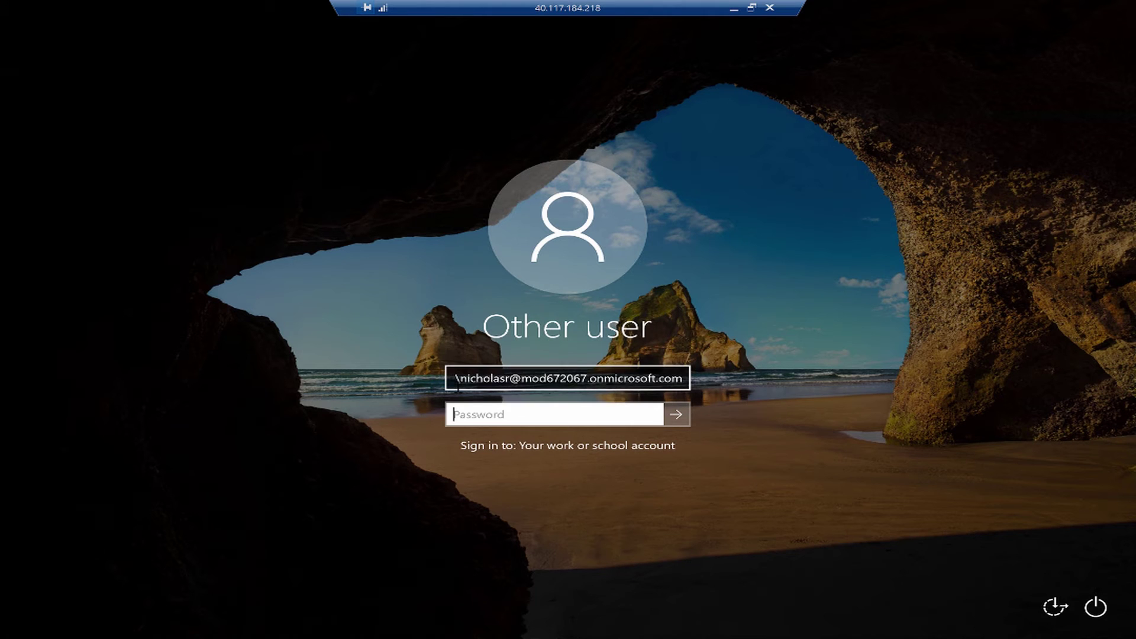
type("***********")
key("Return")
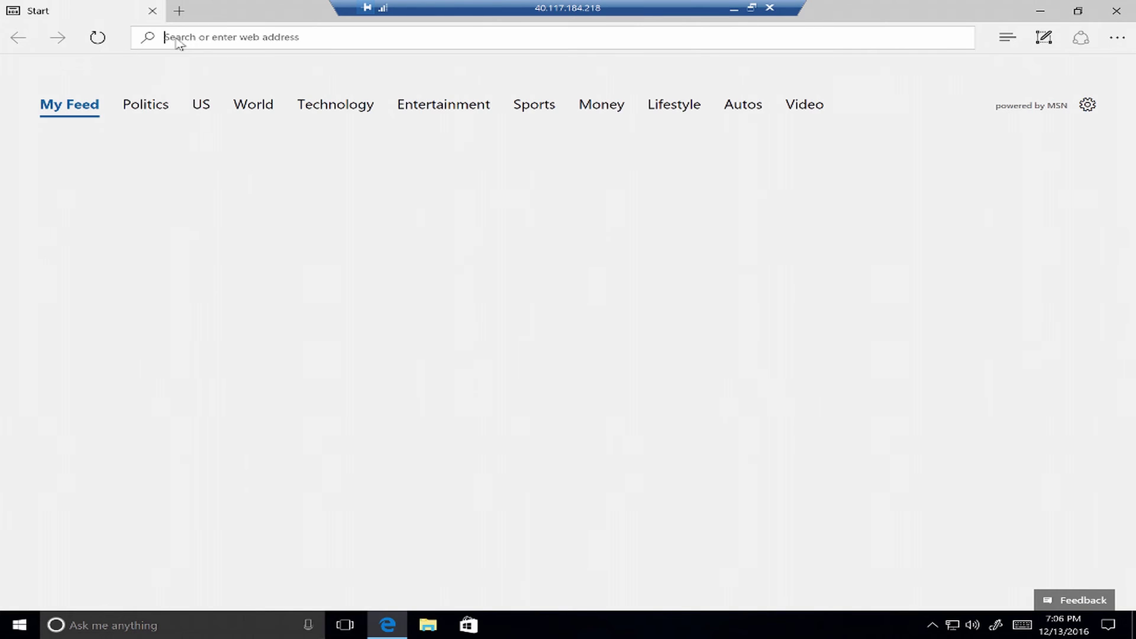
Go to portal.office.com in Microsoft Edge.
type("portal.office.com")
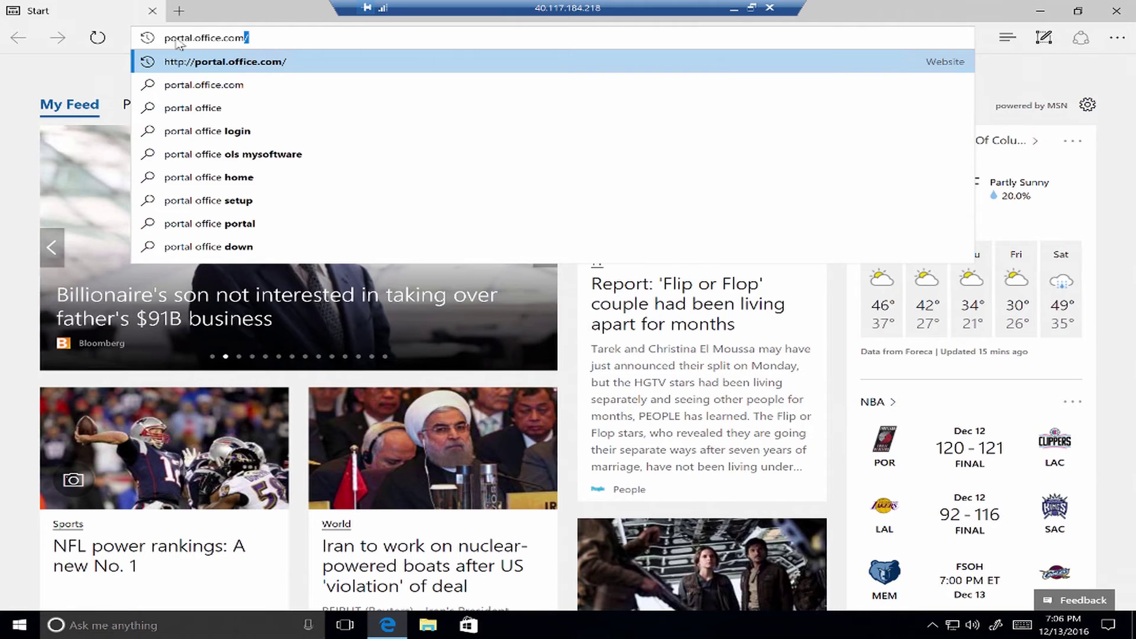
key("Return")
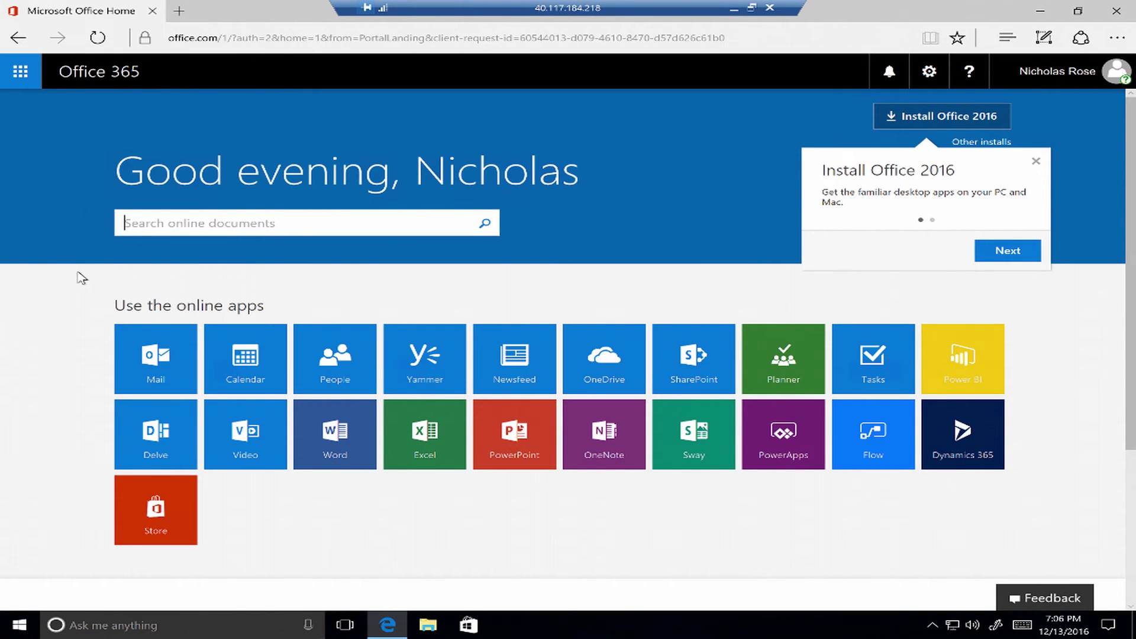
Launch Outlook Mail from the Office 365 portal and open the Time zone dropdown.
left_click(186, 377)
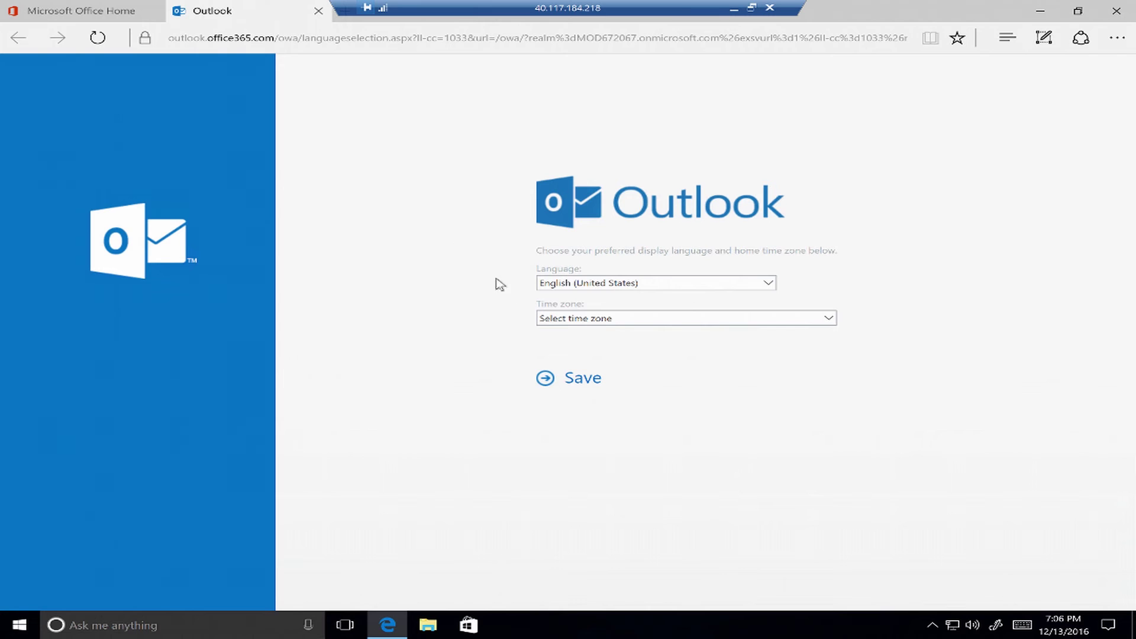
left_click(609, 319)
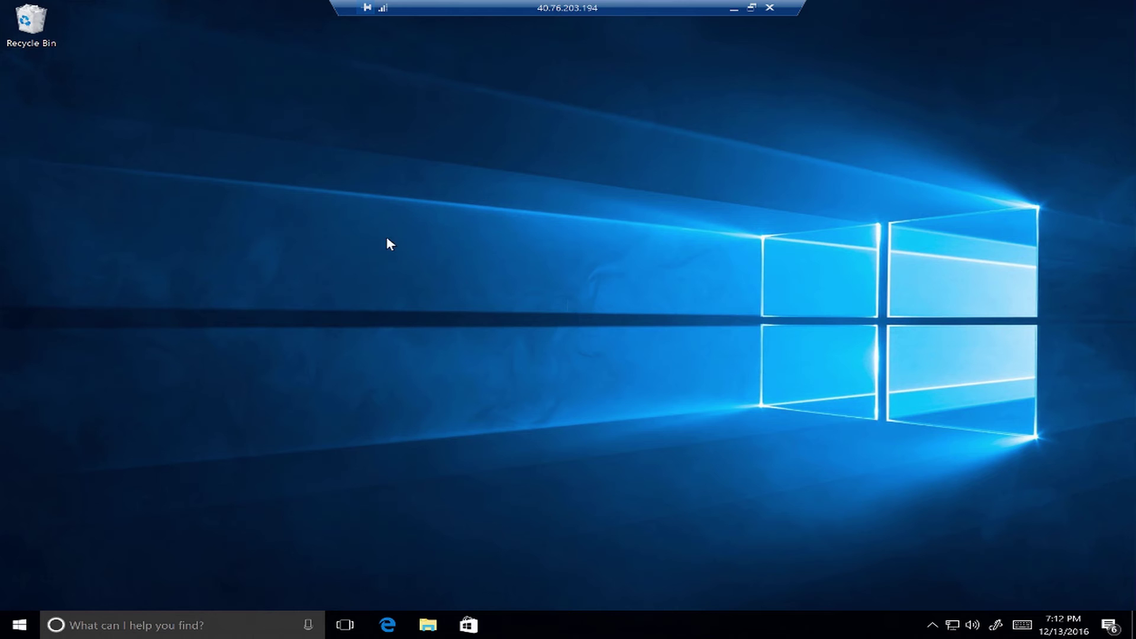
Open the Access work or school page under Accounts in Windows Settings.
left_click(17, 629)
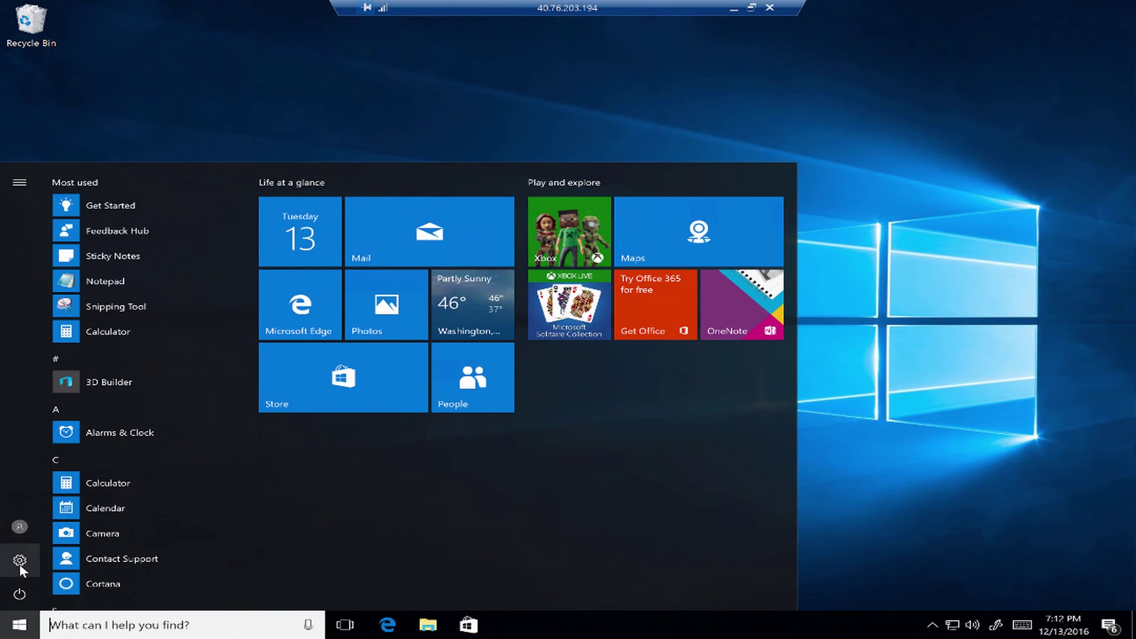
left_click(19, 561)
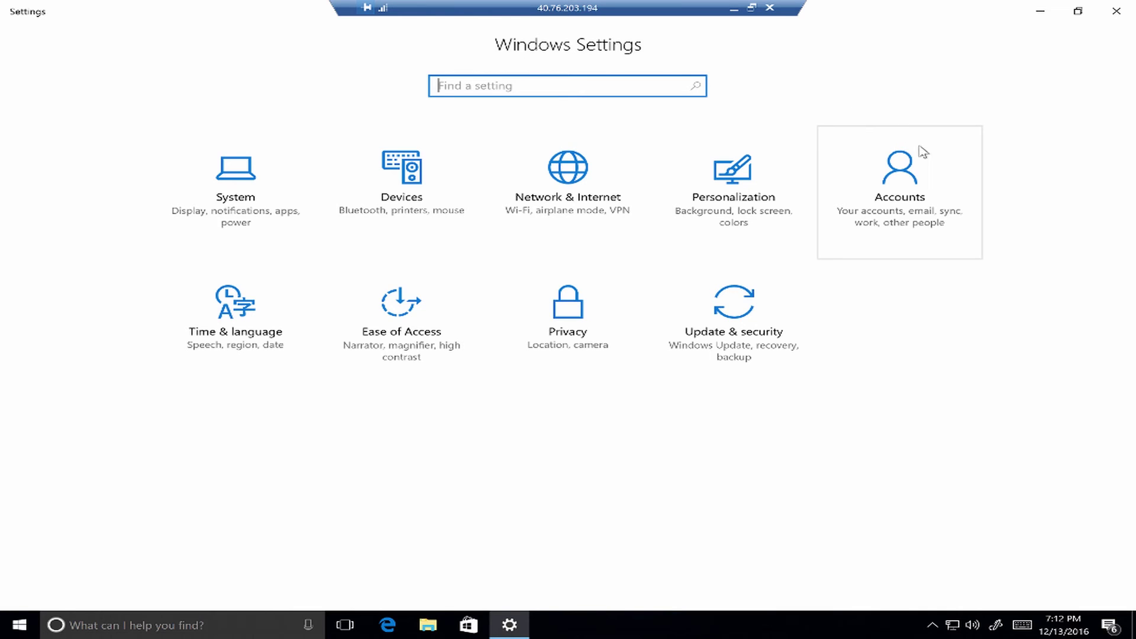
left_click(923, 188)
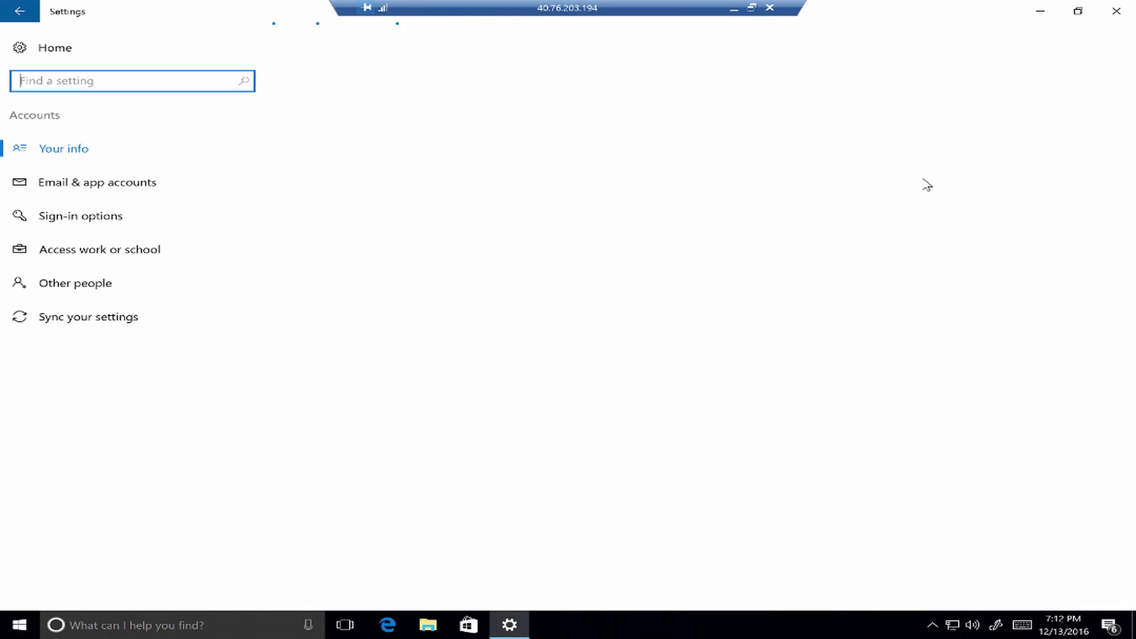
left_click(104, 255)
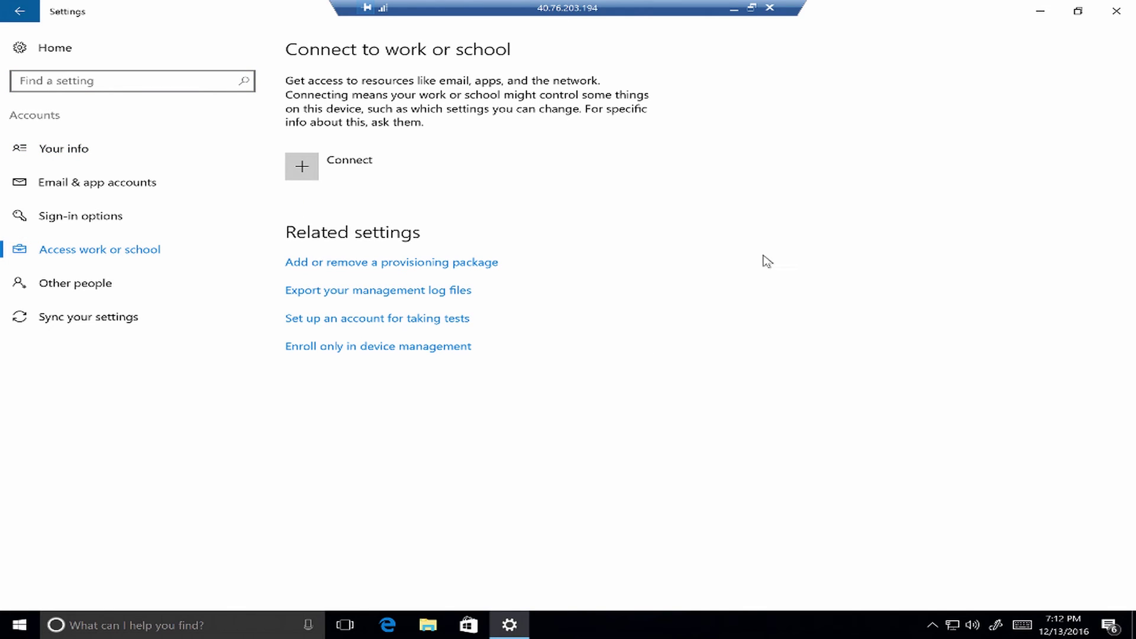
Start a work or school connection, enter the work account e-mail, and continue to sign-in.
left_click(350, 160)
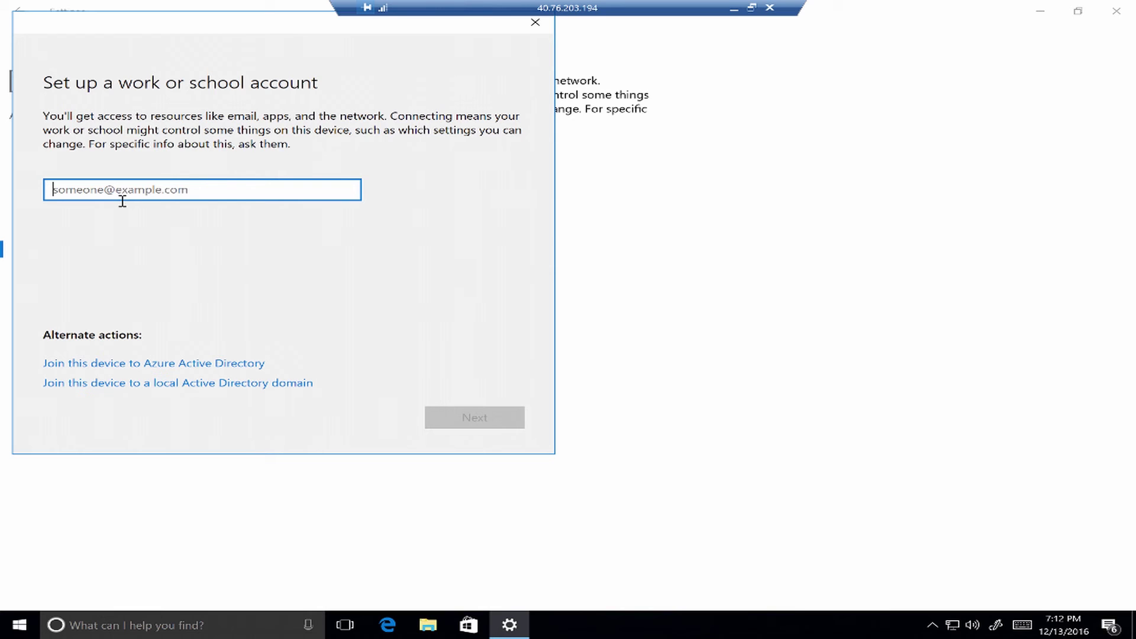
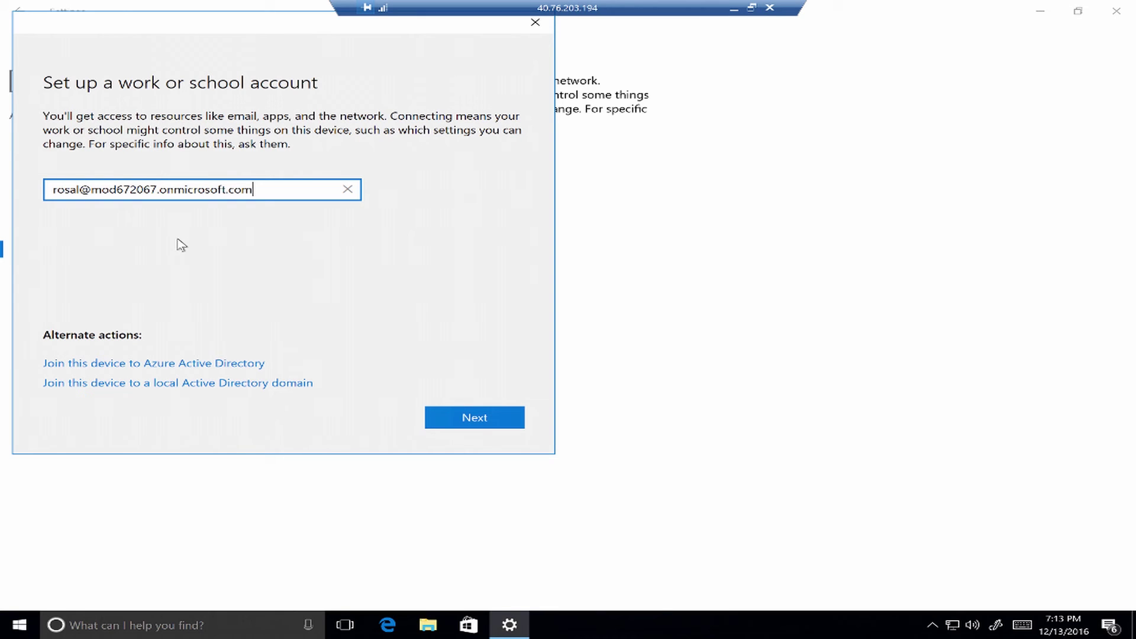
left_click(471, 419)
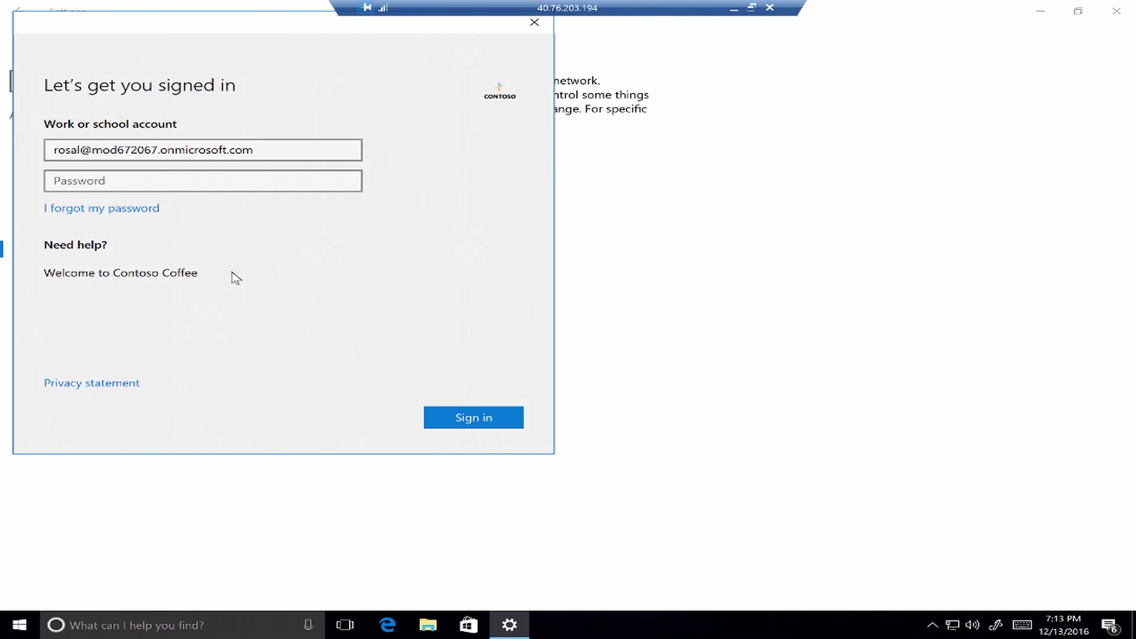
Enter the work account password and submit it to finish adding the account.
left_click(146, 177)
type("*********")
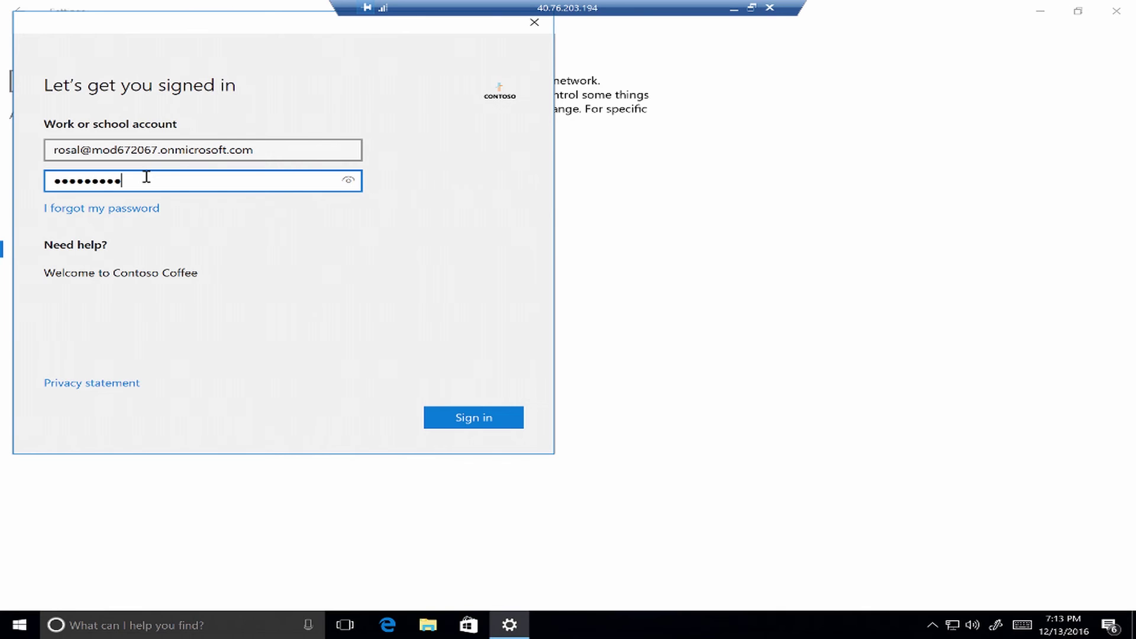
type("*")
key("Return")
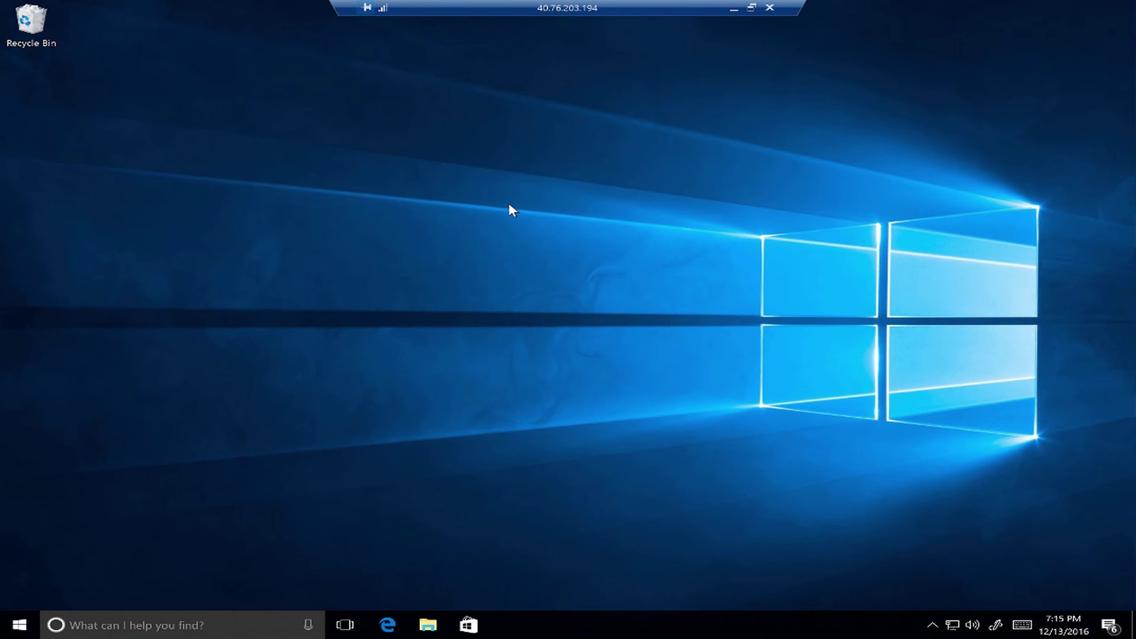
Launch the Edge web browser from the taskbar.
left_click(389, 625)
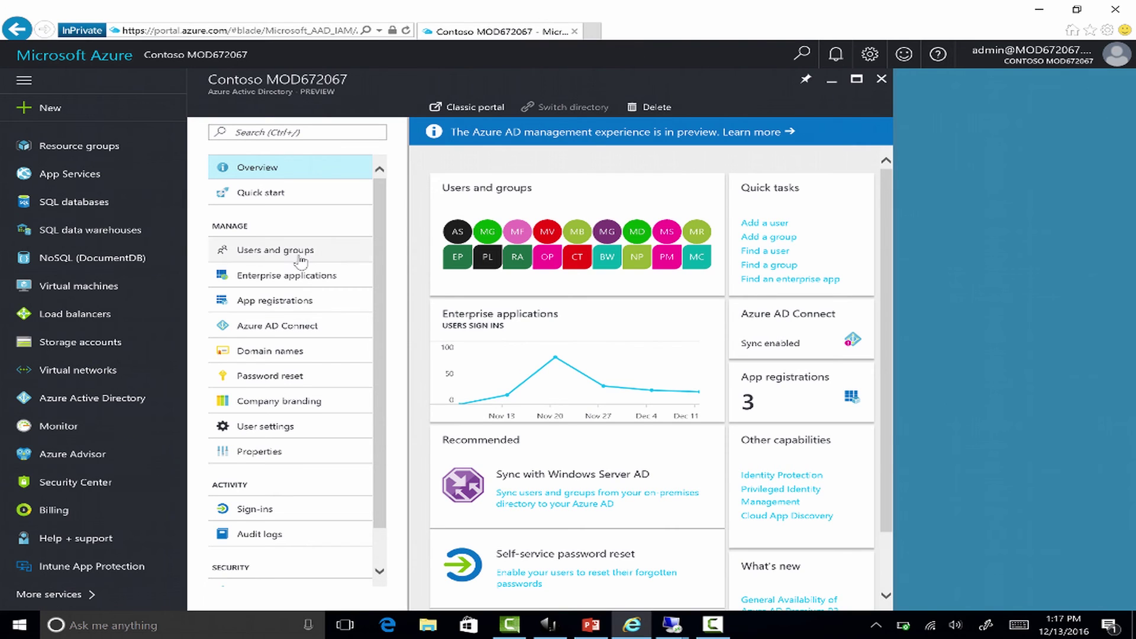
Search All users for the salesperson by first name and show their registered devices.
left_click(84, 399)
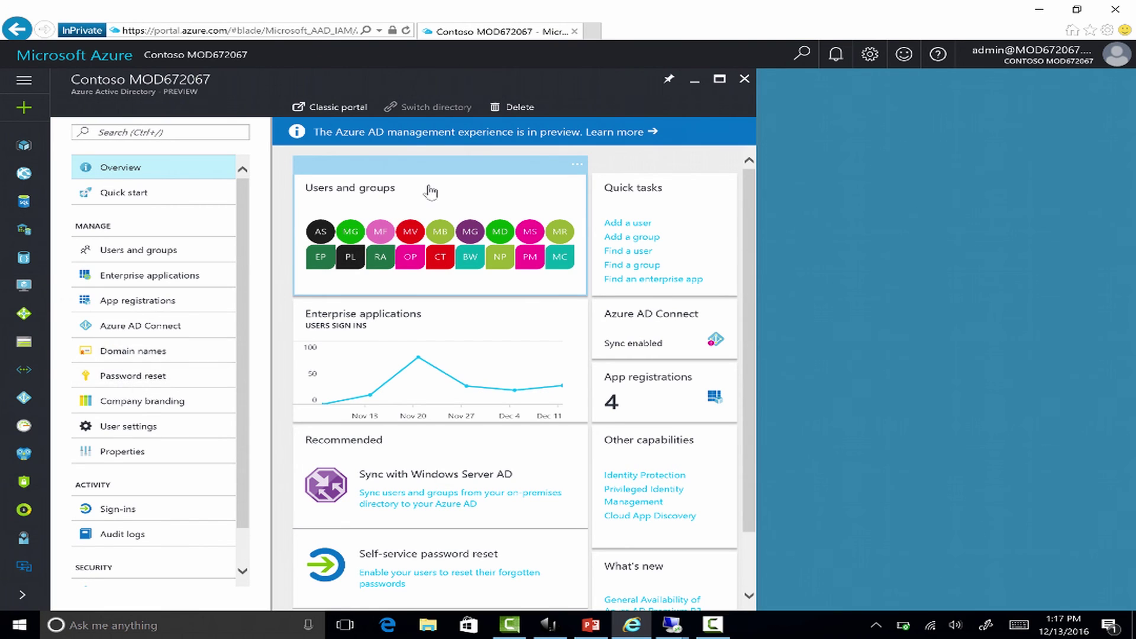
left_click(472, 195)
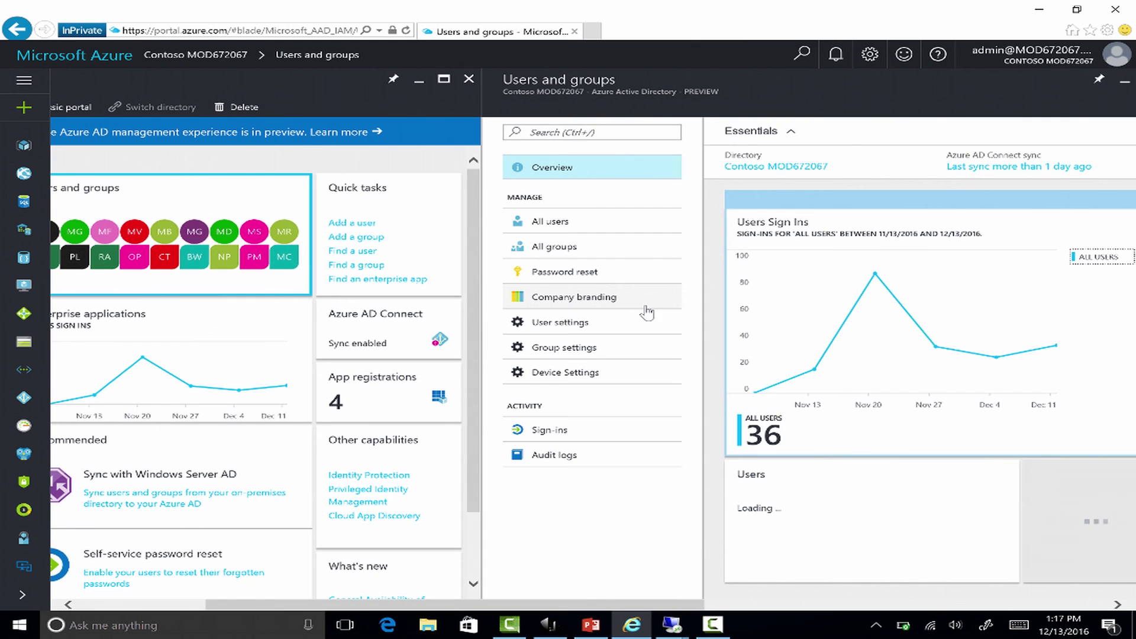
left_click(625, 222)
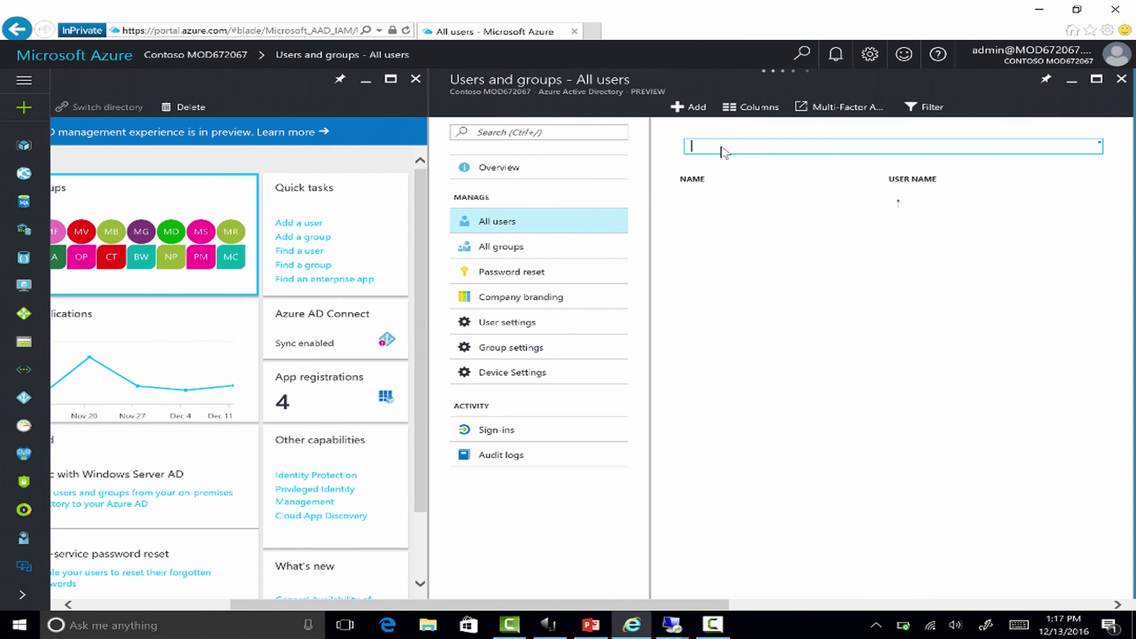
left_click(722, 148)
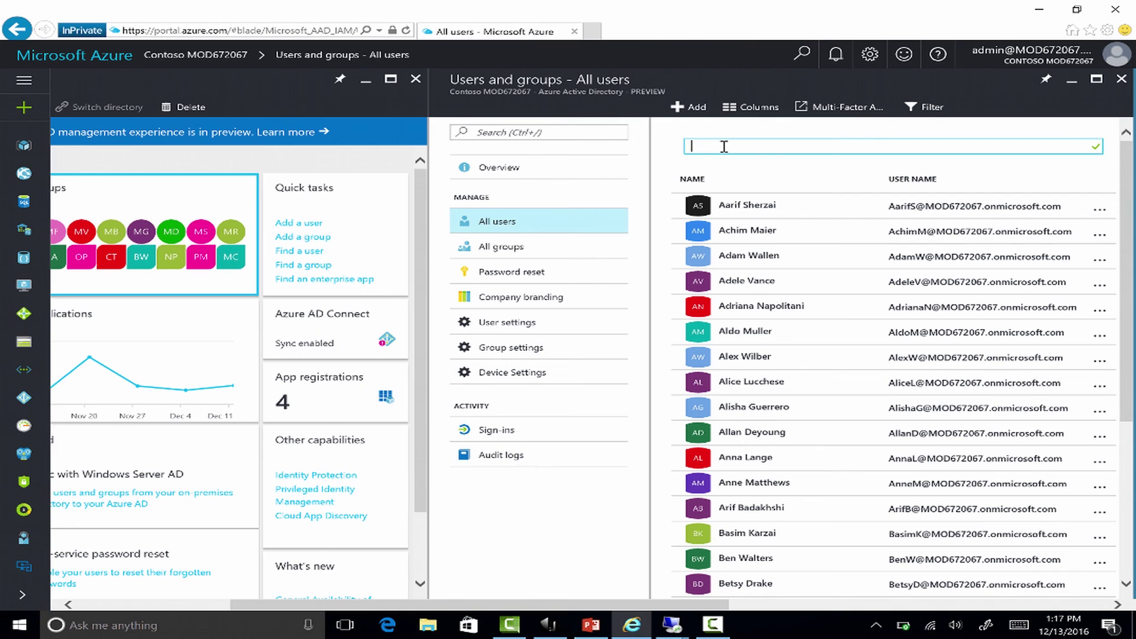
type("nicholas")
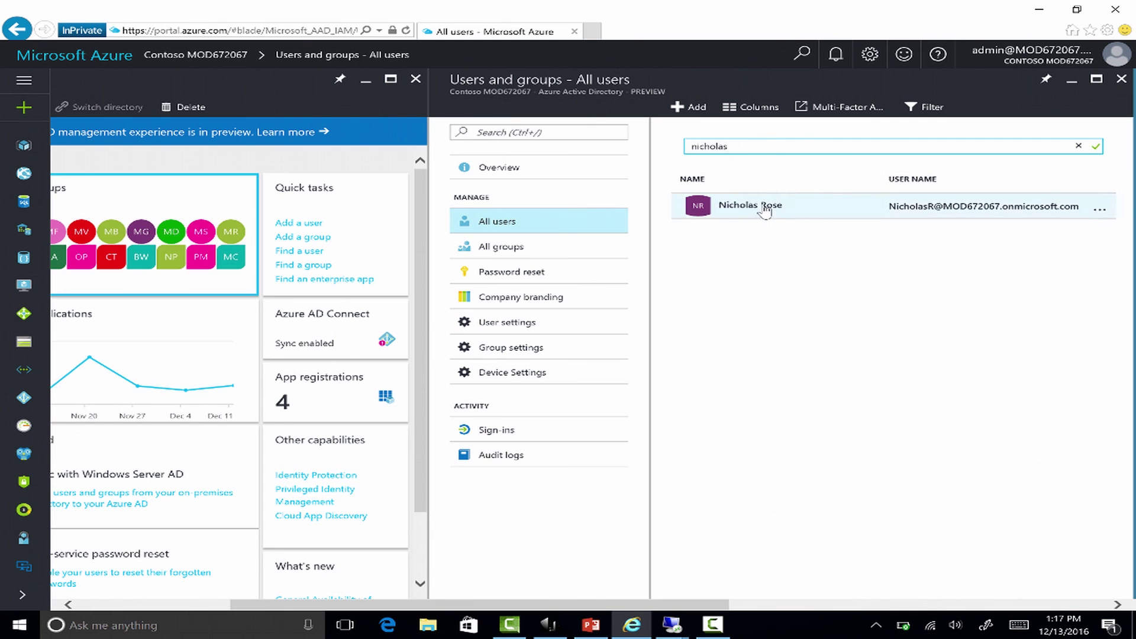
left_click(765, 212)
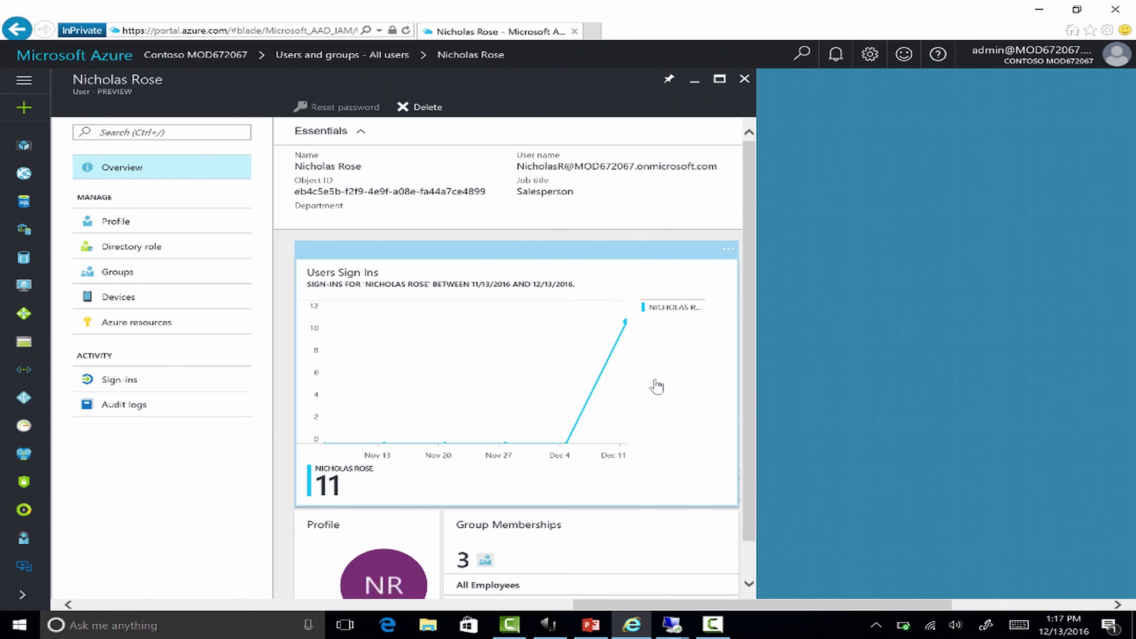
left_click(122, 298)
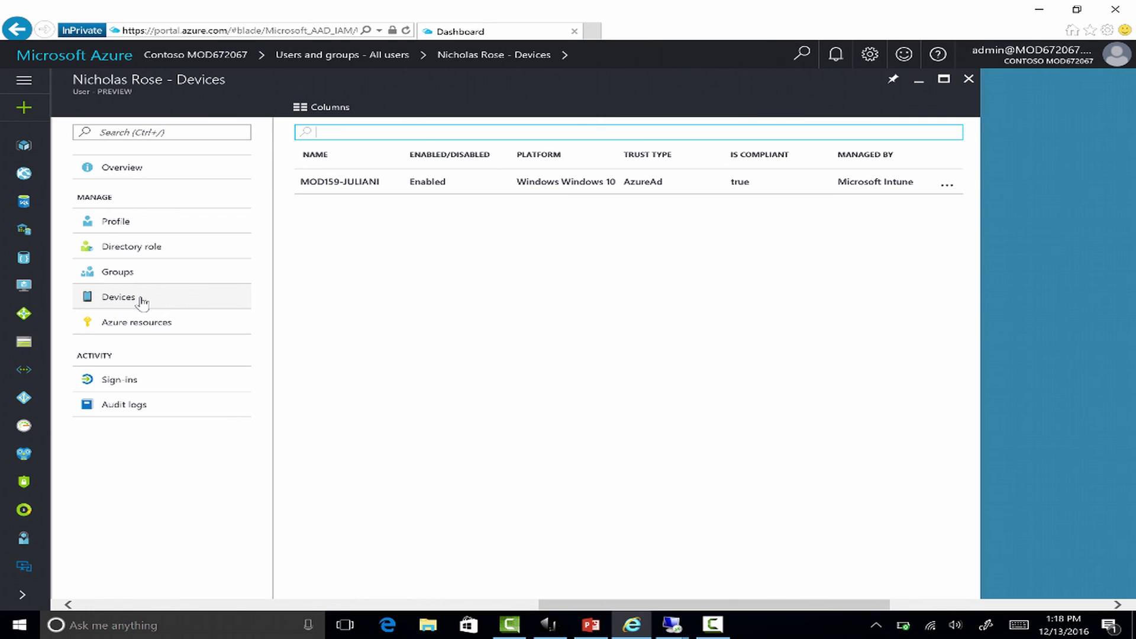
left_click(142, 302)
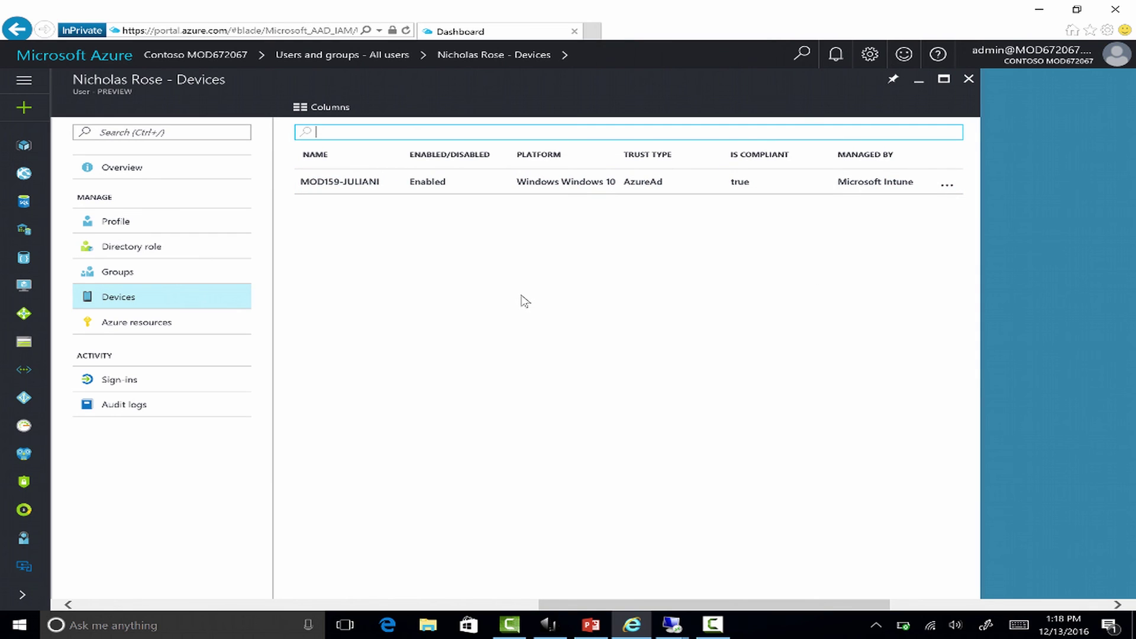
Replace the user search with the second user's first name and show their devices.
left_click(969, 80)
left_click_drag(368, 146, 297, 147)
key("BackSpace")
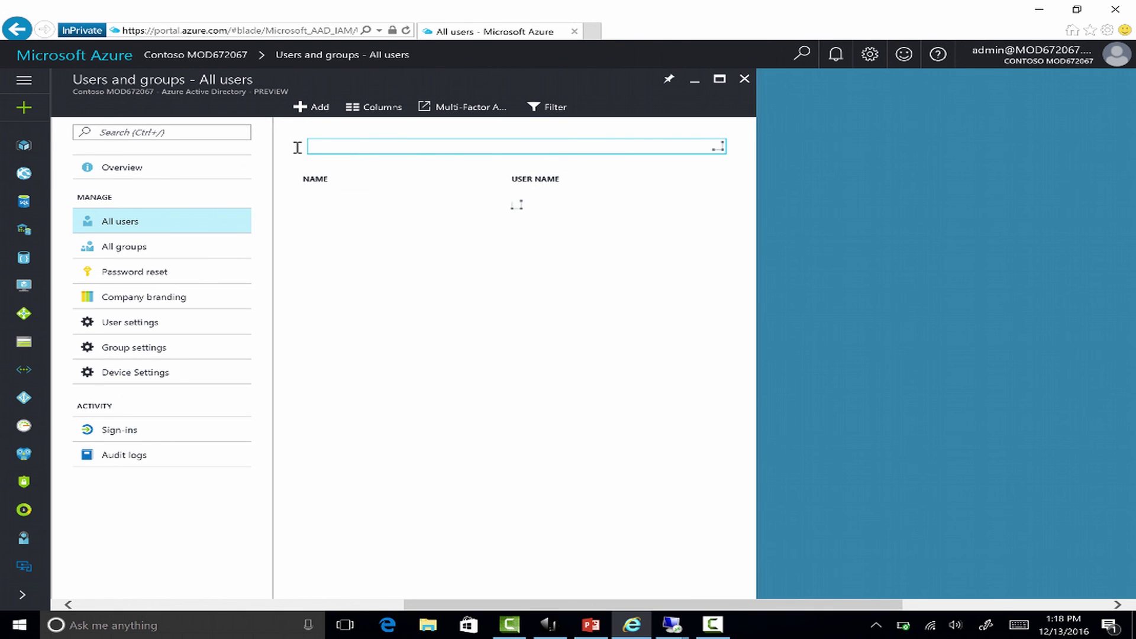
type("rosa")
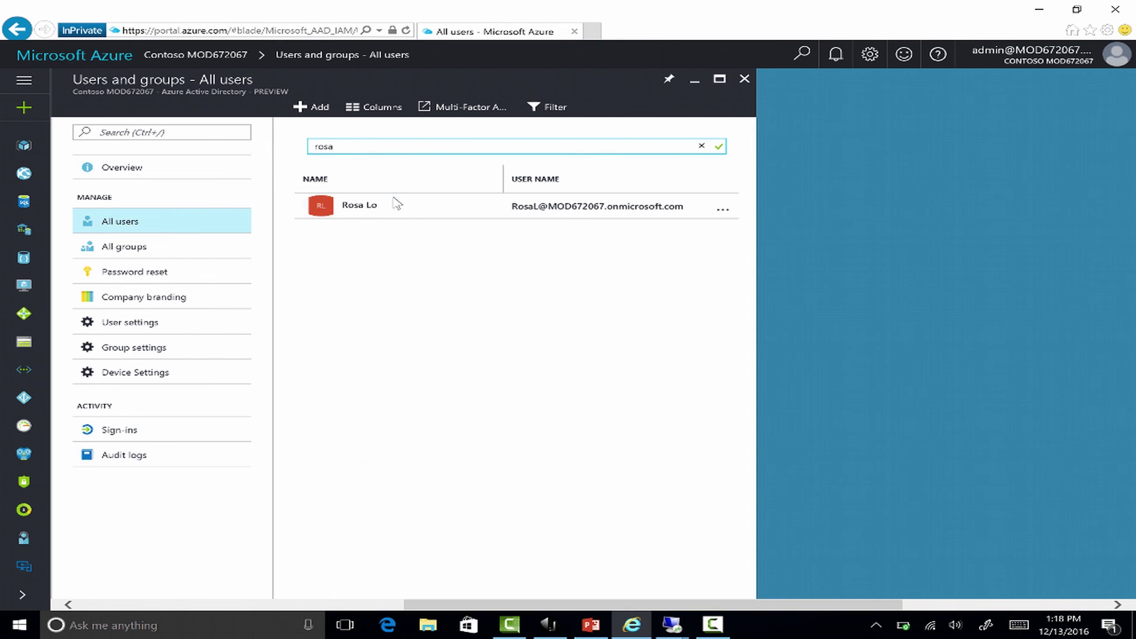
left_click(413, 210)
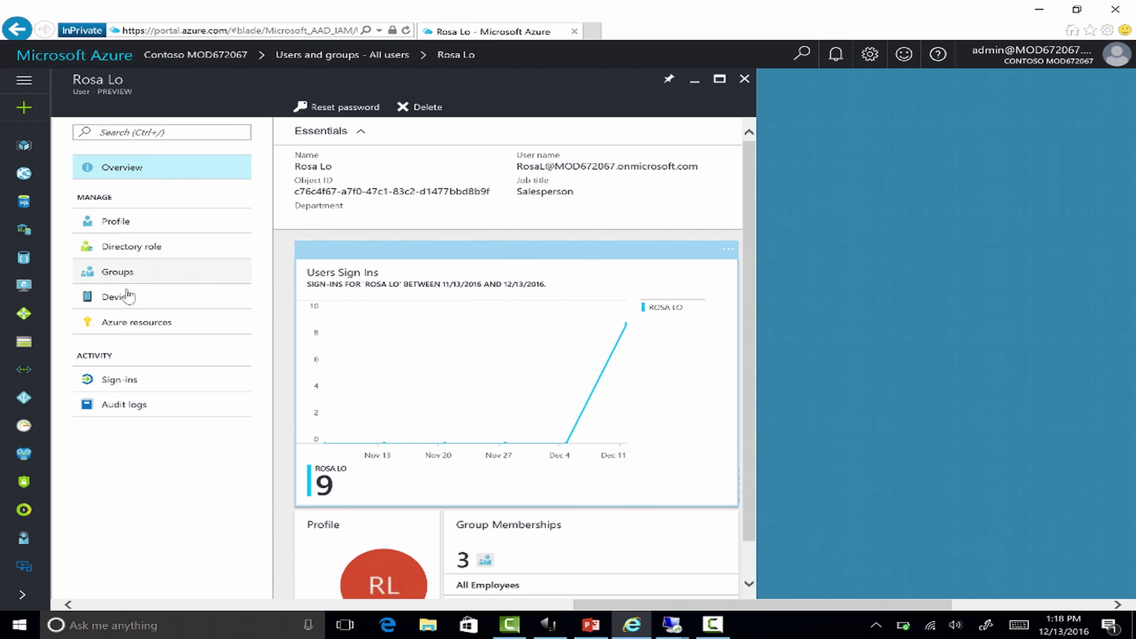
left_click(127, 301)
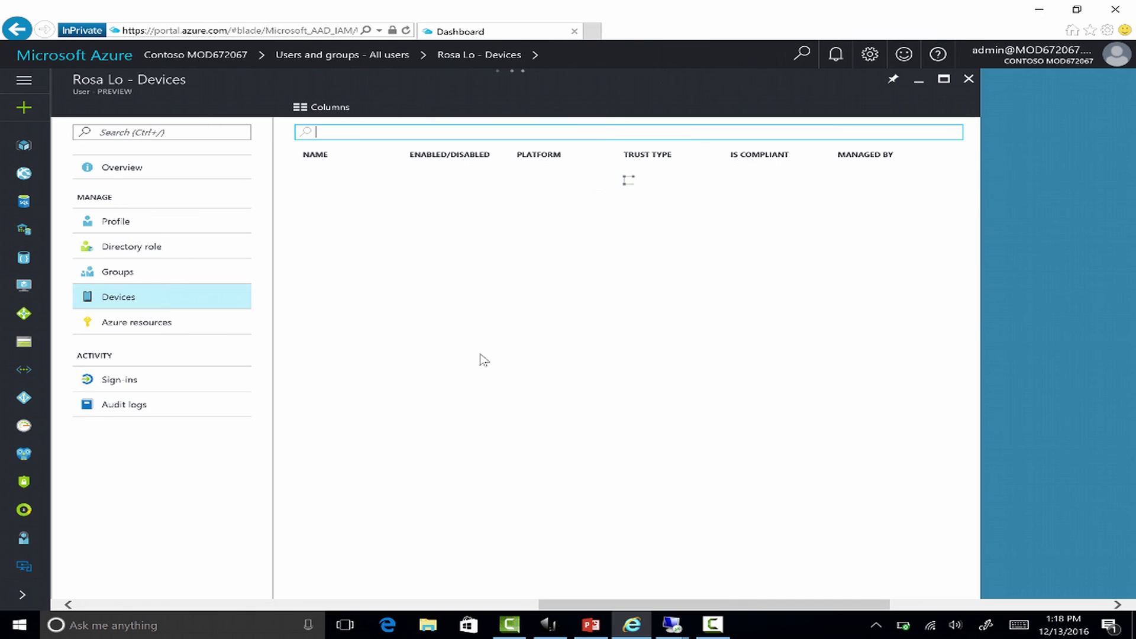